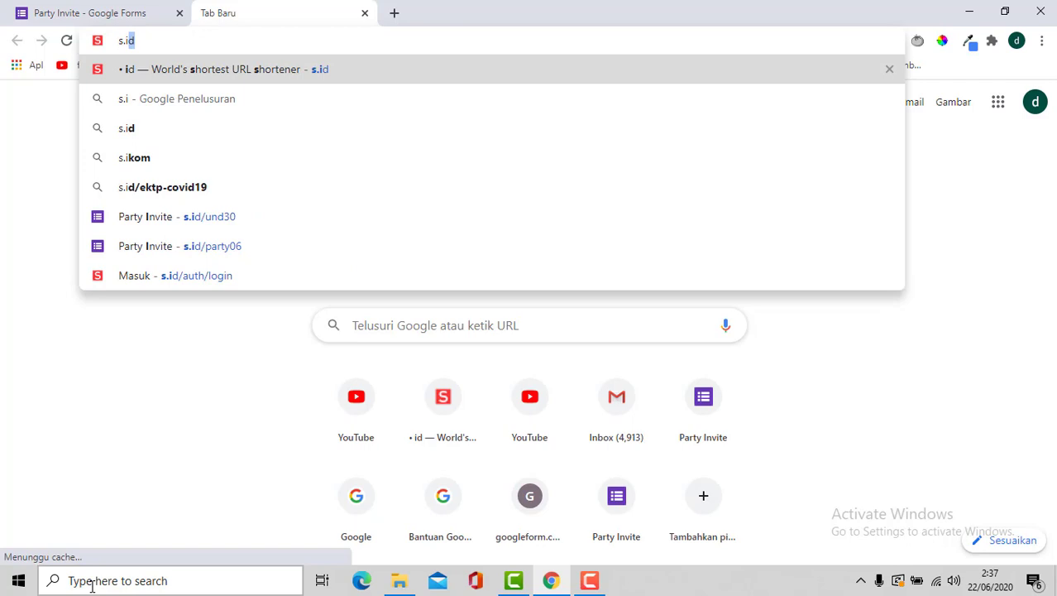
Open the s.id URL shortener site and sign in to it with an existing Google account
type("d")
key("Return")
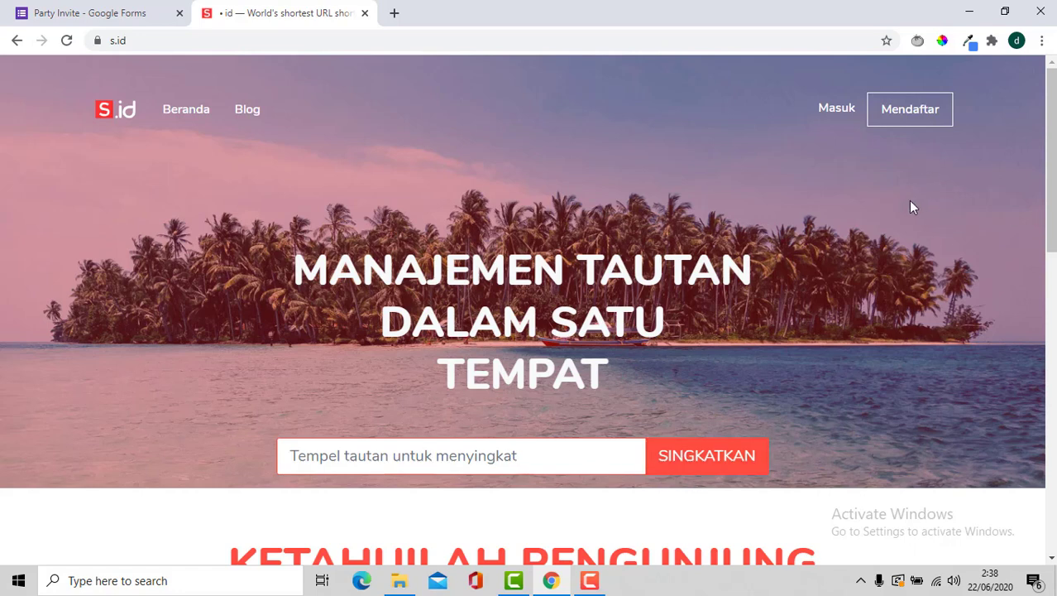
left_click(837, 113)
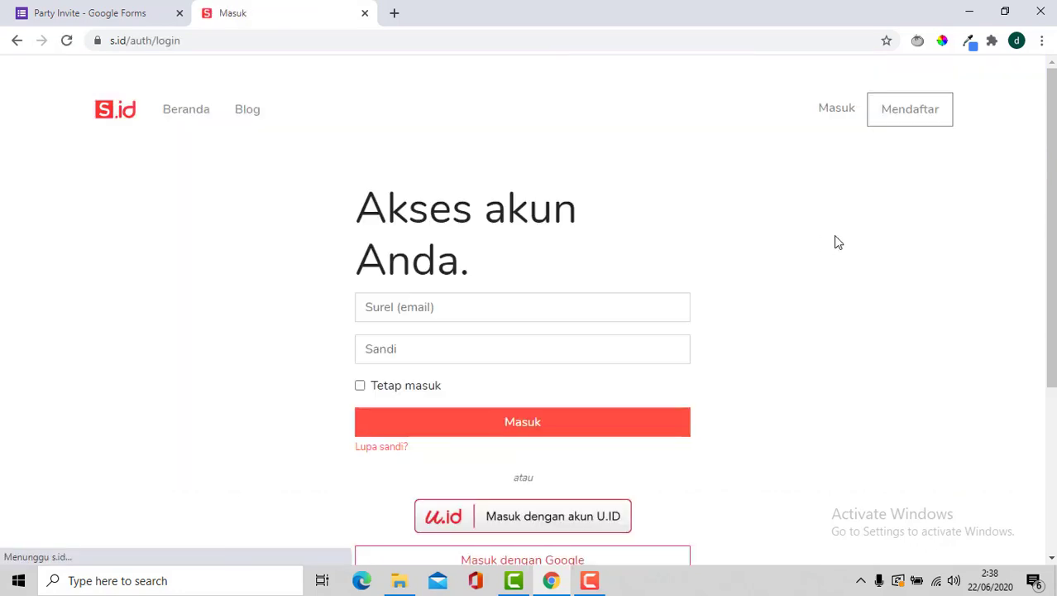
scroll(862, 383, "down", 1)
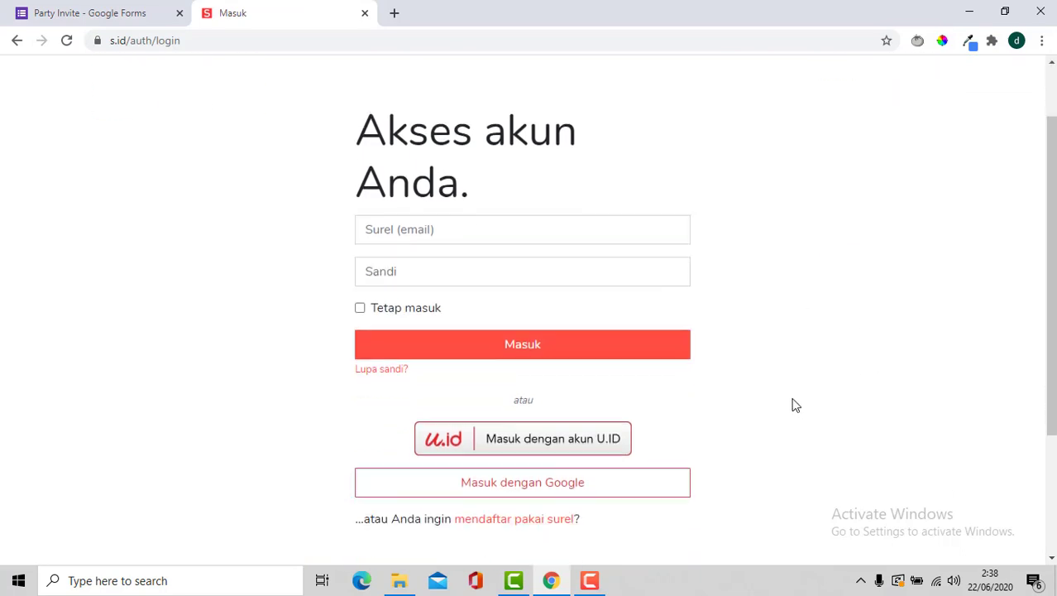
left_click(495, 484)
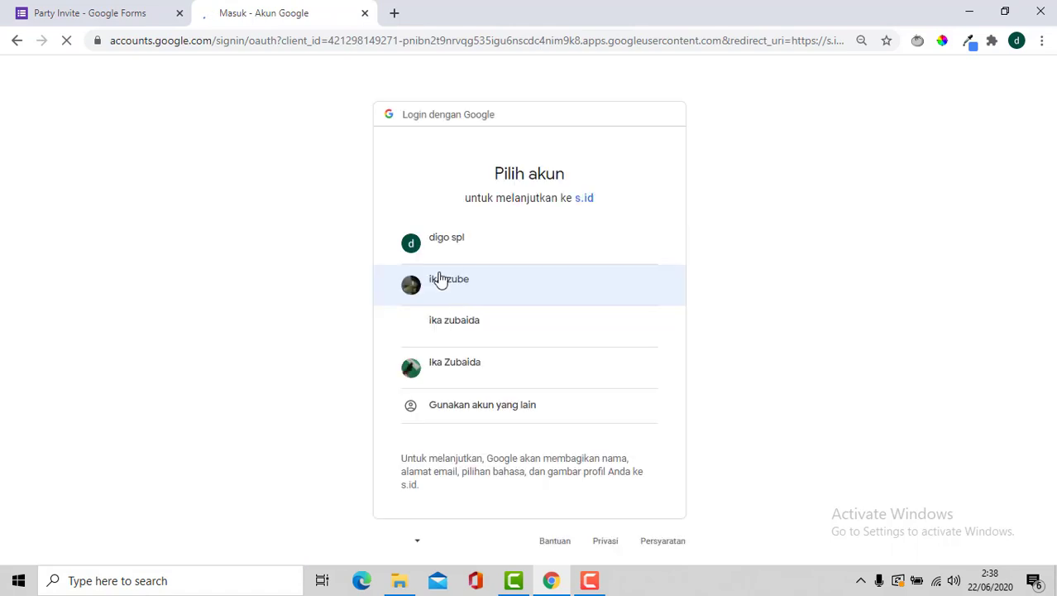
left_click(462, 296)
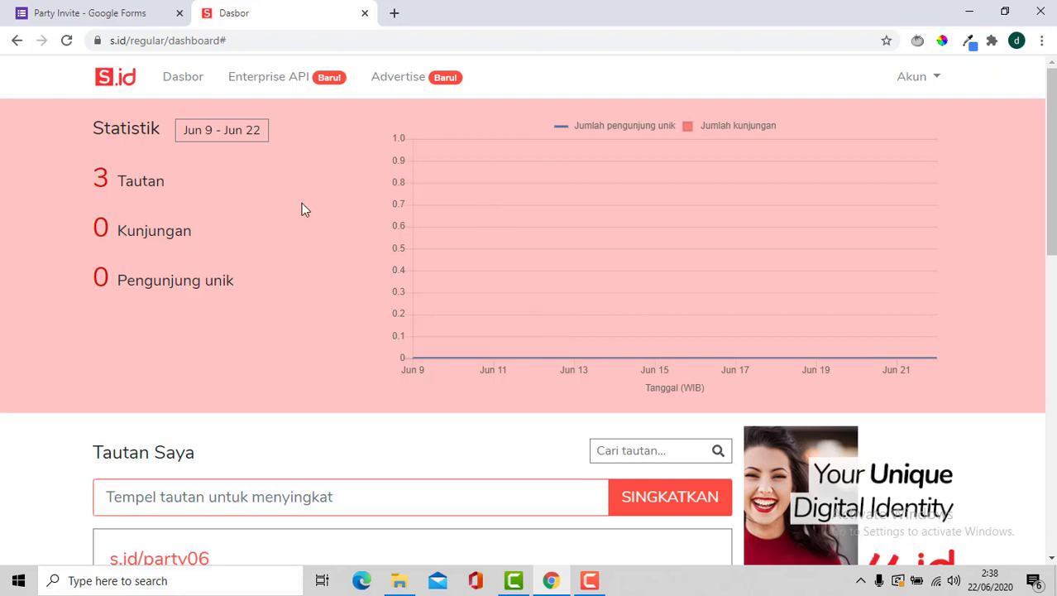
Switch to the Party Invite form in Google Forms and copy its full, unshortened sharing link
scroll(349, 319, "down", 1)
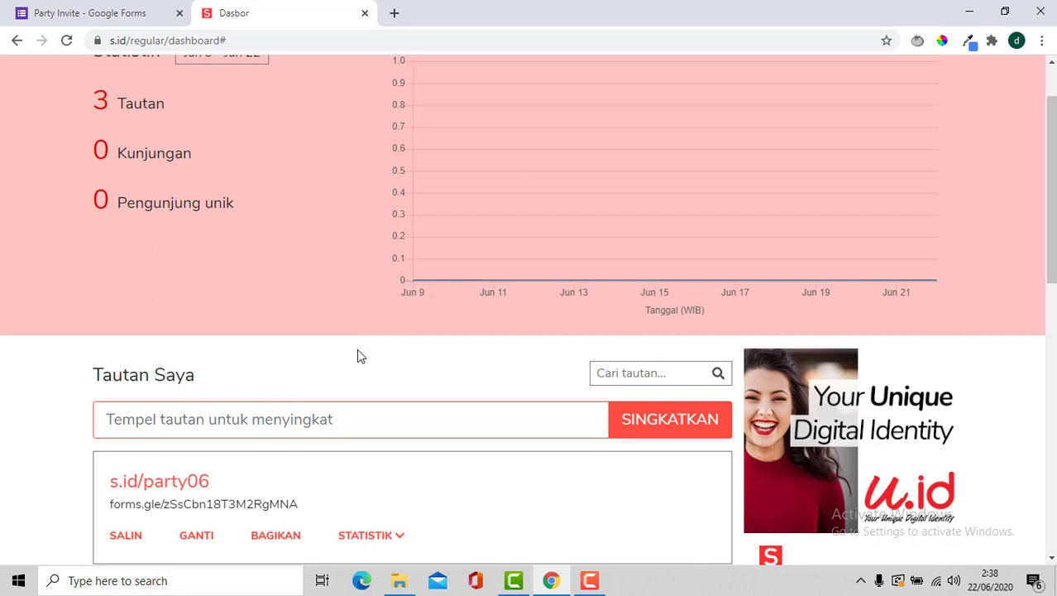
scroll(357, 349, "up", 1)
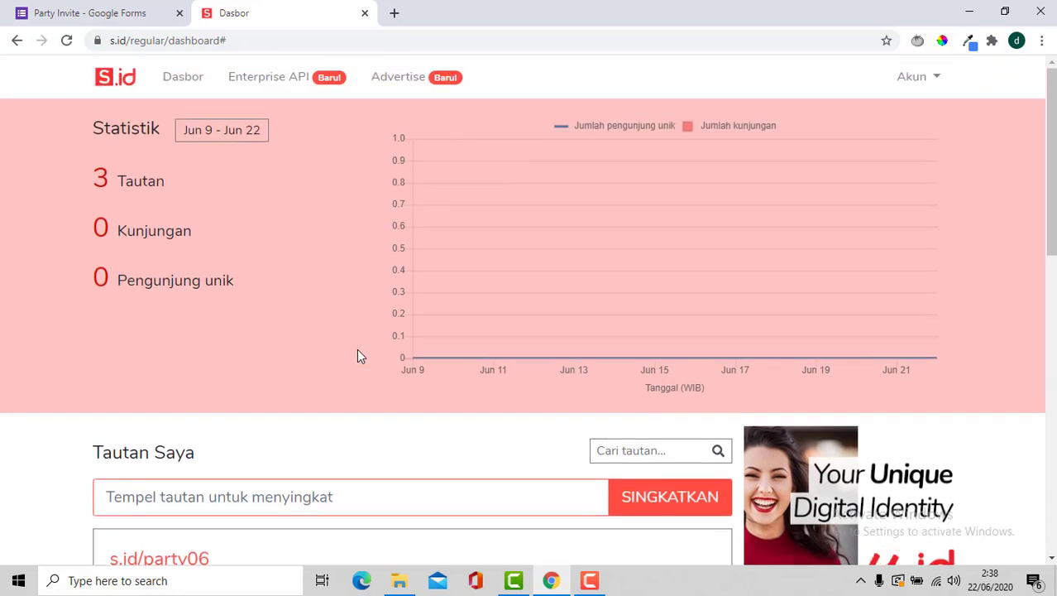
left_click(104, 19)
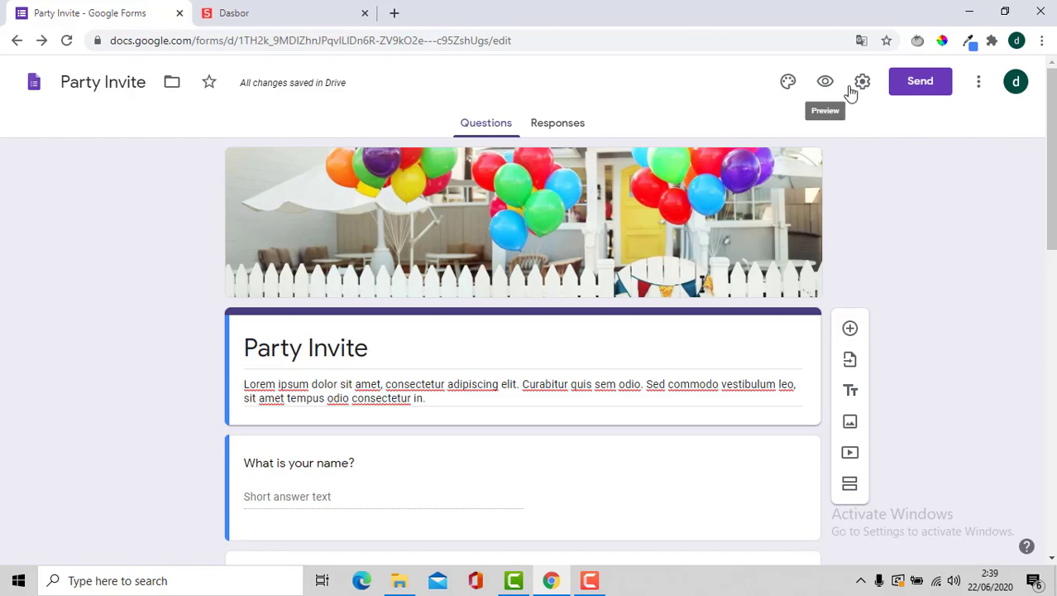
left_click(914, 83)
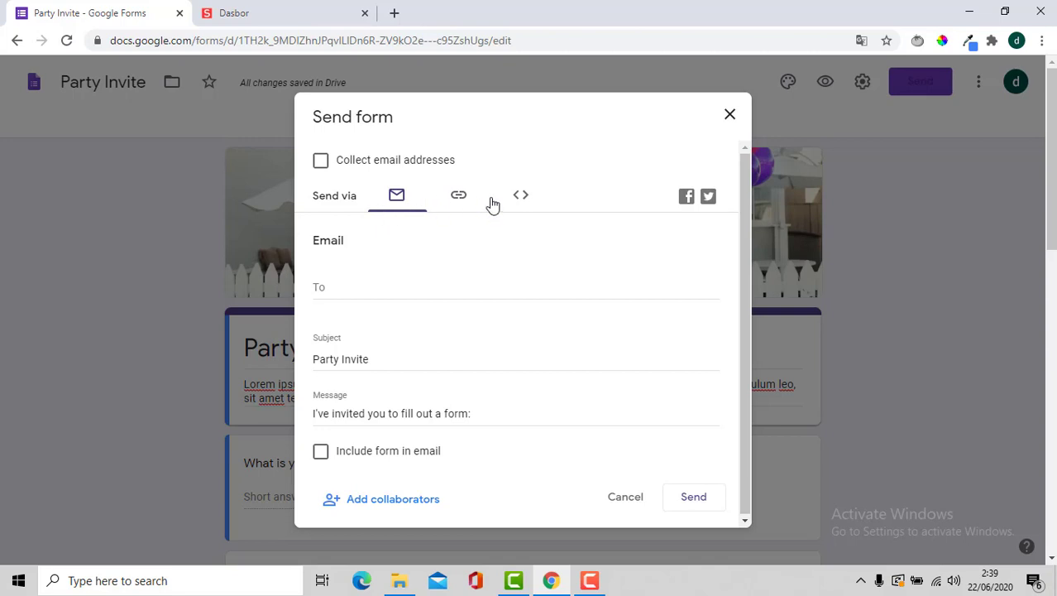
left_click(456, 199)
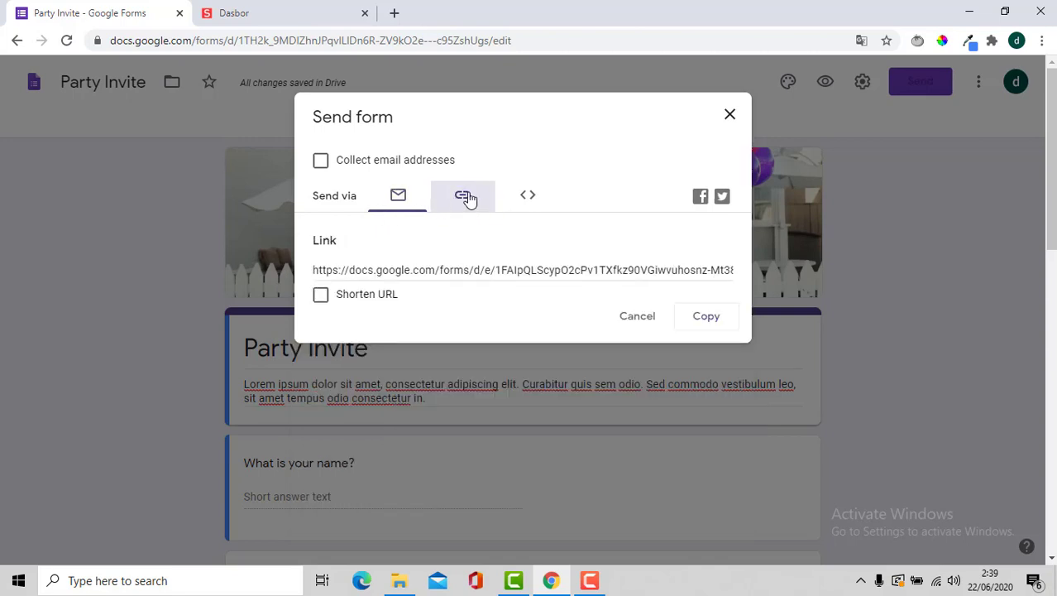
left_click(530, 201)
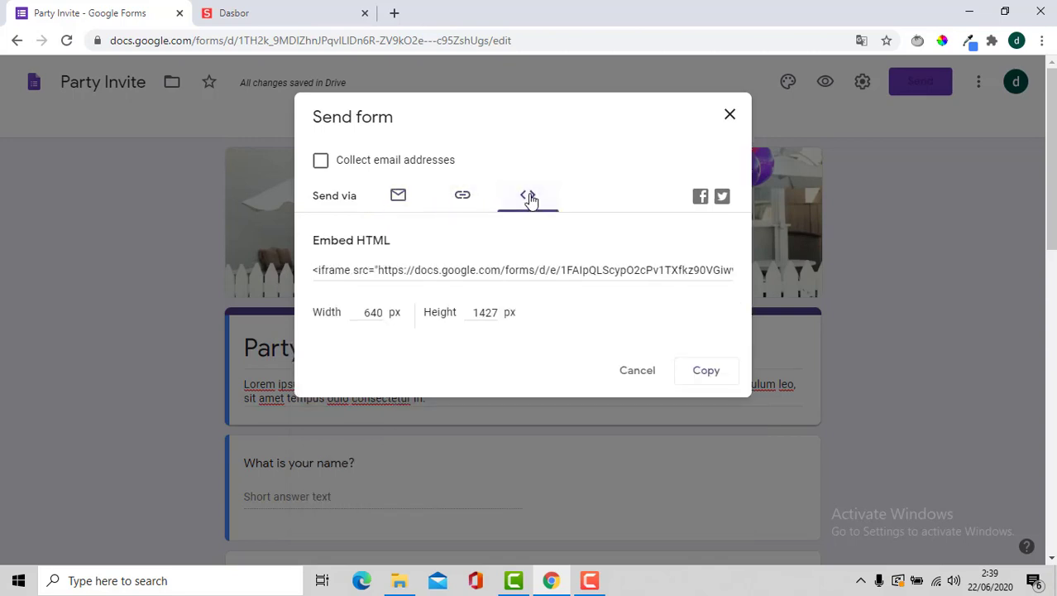
left_click(470, 203)
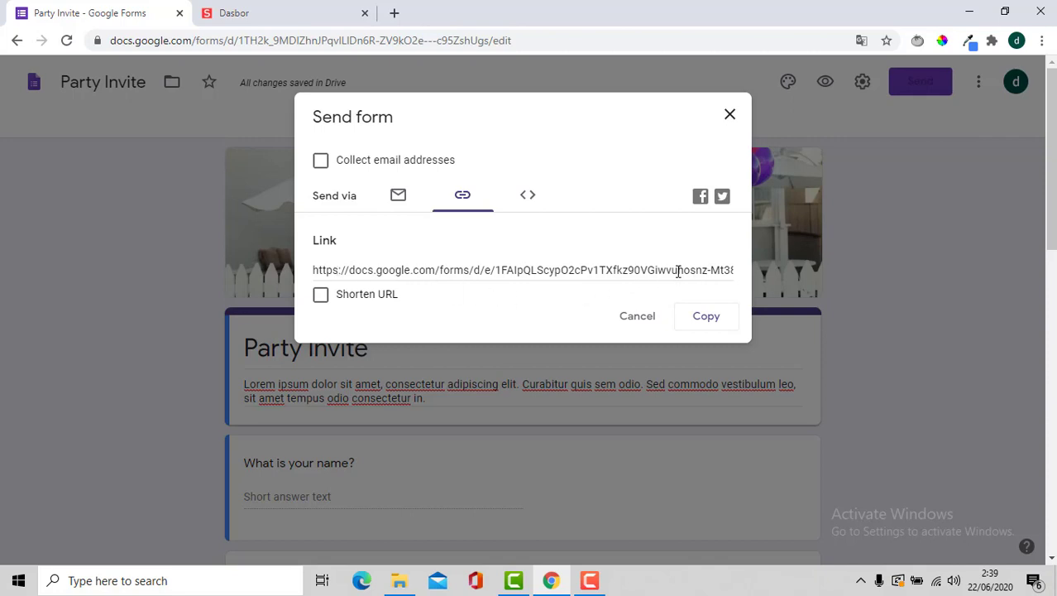
left_click(549, 271)
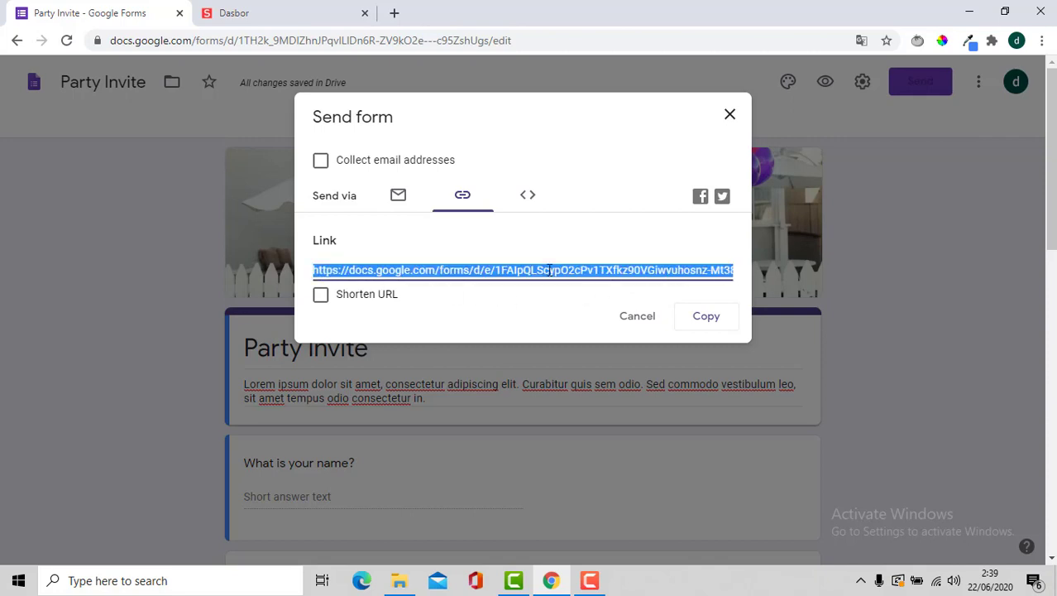
left_click(704, 323)
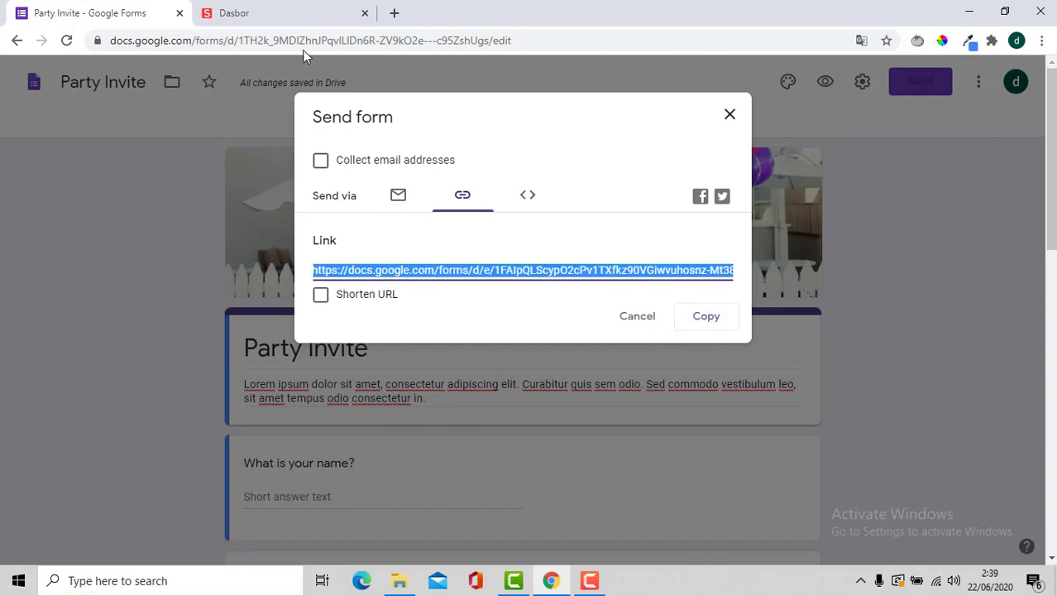
Return to the s.id dashboard and shorten the copied Party Invite form link
left_click(267, 13)
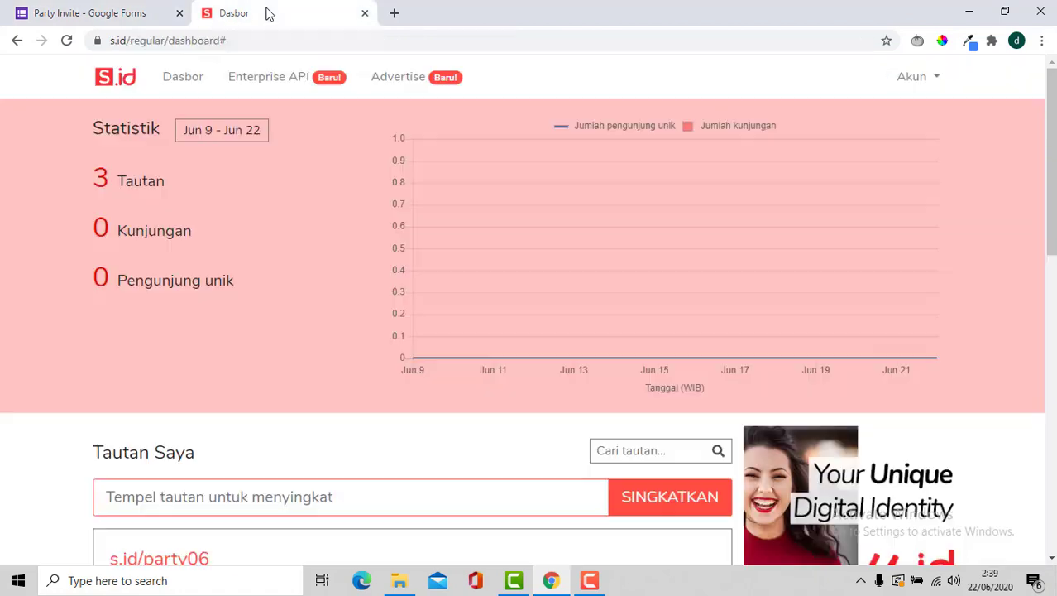
left_click(305, 491)
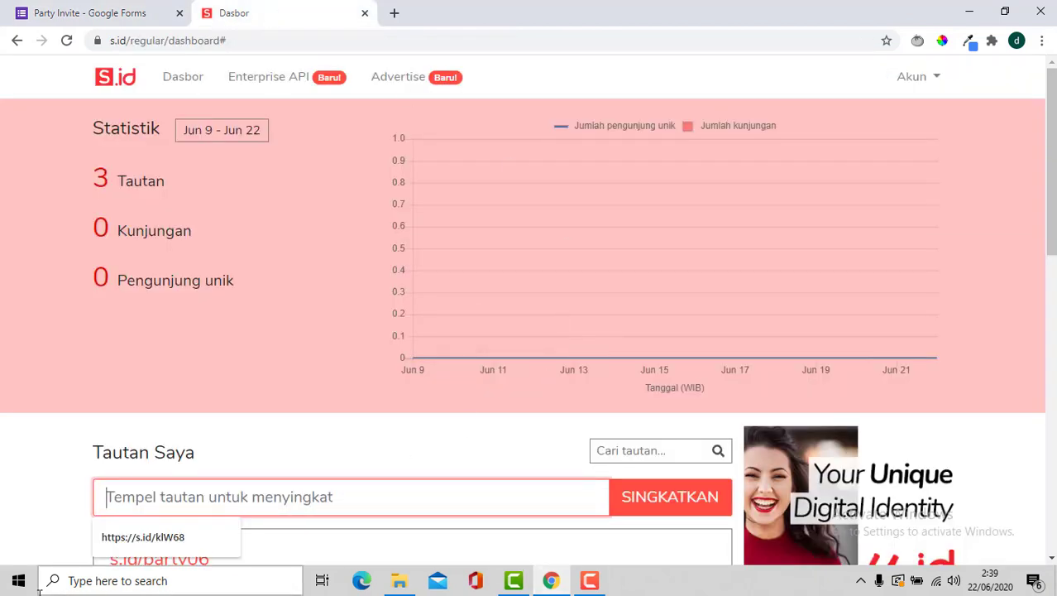
key("ctrl+v")
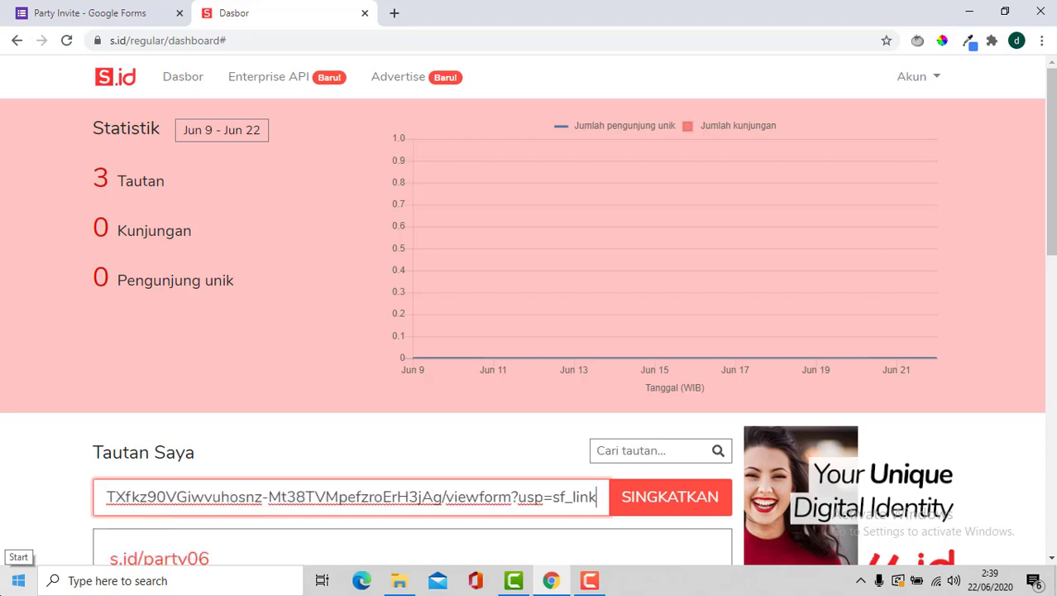
key("Return")
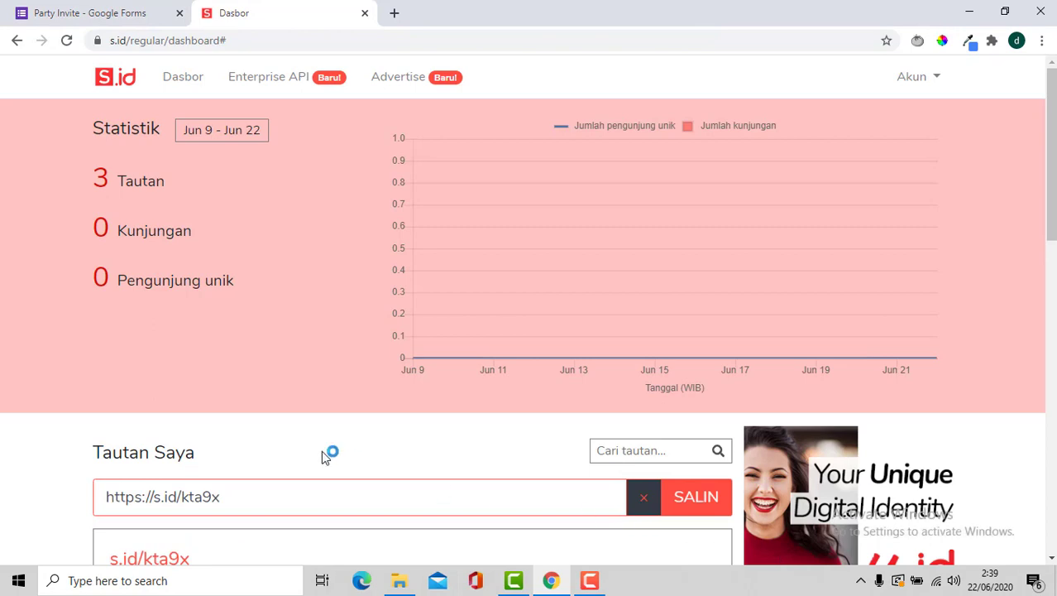
Try to replace the new short link's ending with part
scroll(327, 451, "down", 1)
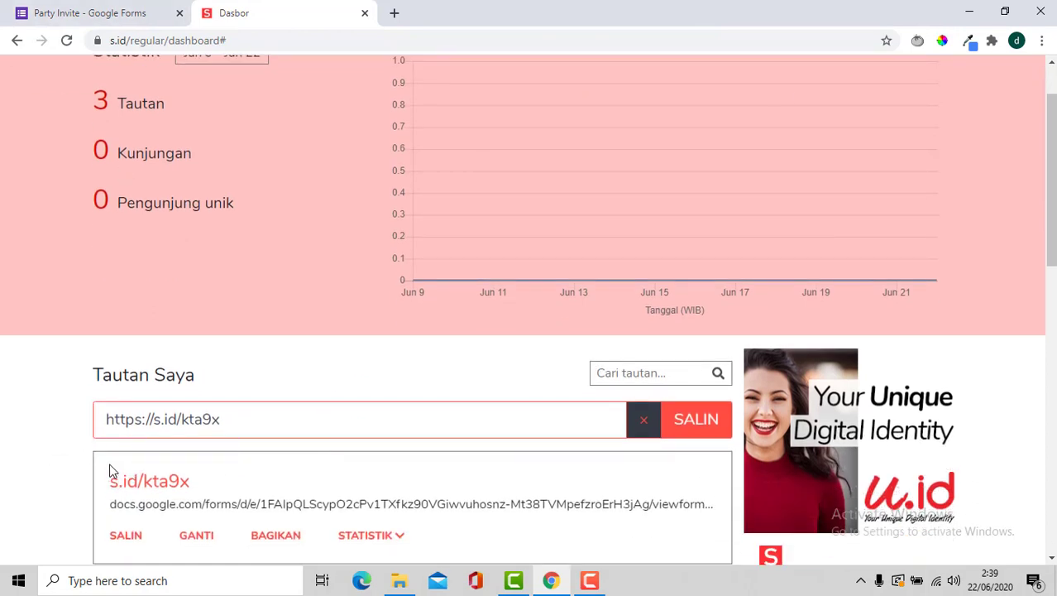
scroll(109, 465, "down", 1)
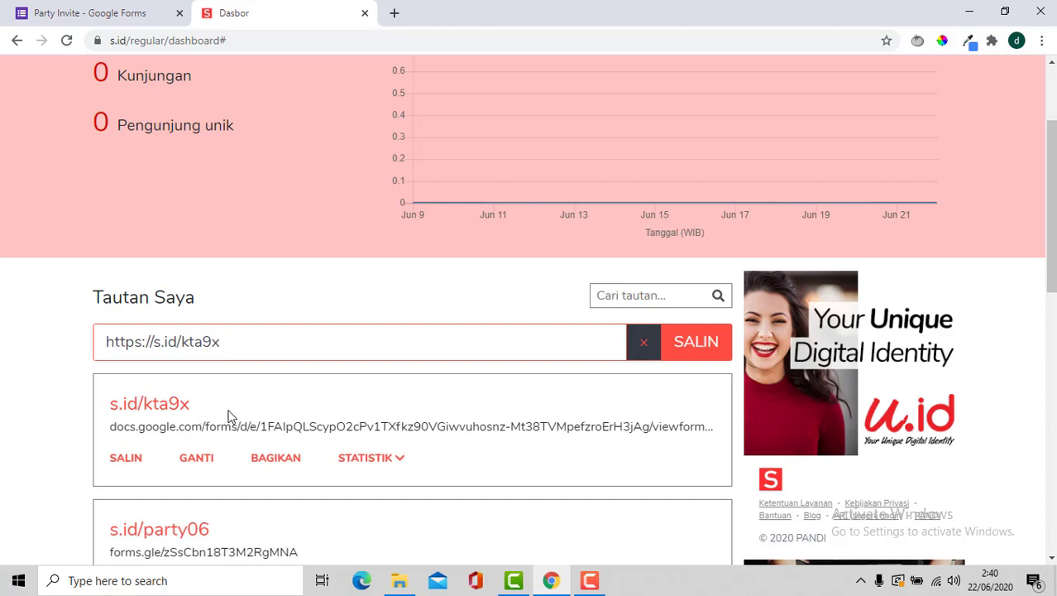
left_click(206, 460)
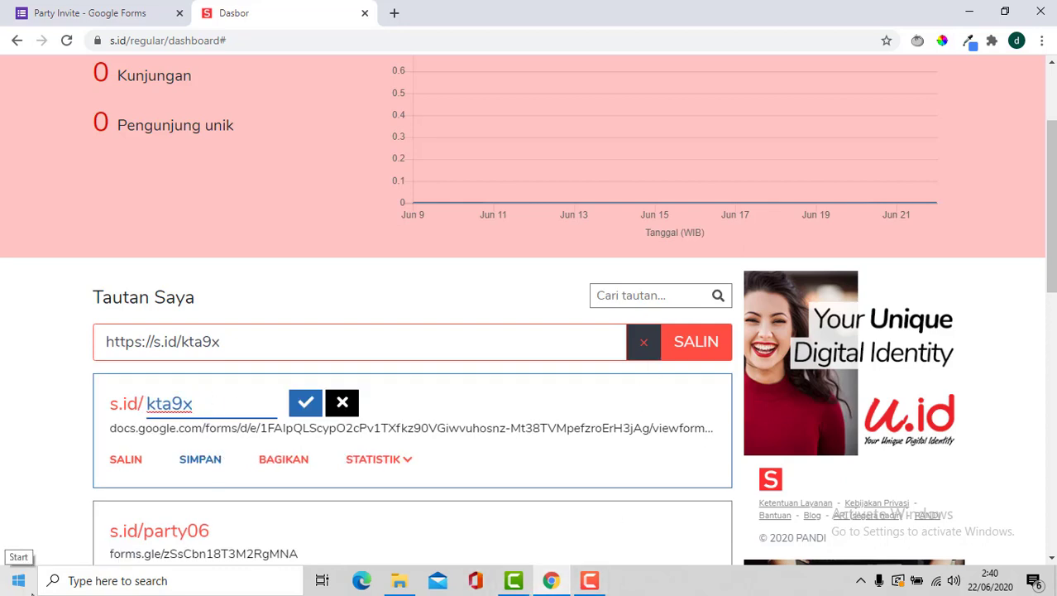
key("BackSpace")
key("BackSpace")
key("BackSpace")
key("BackSpace")
key("BackSpace")
type("p")
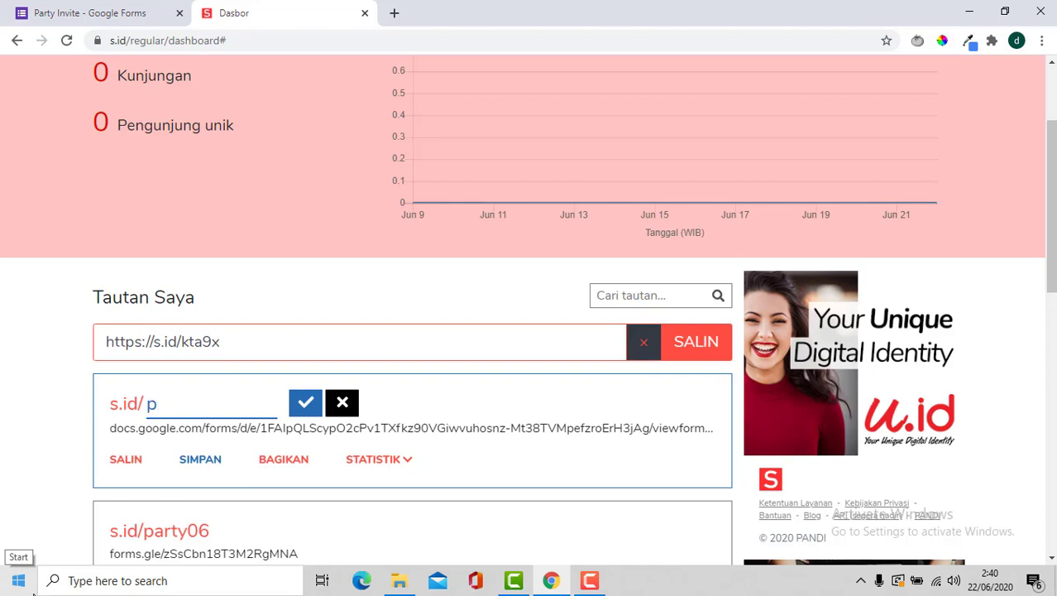
type("art")
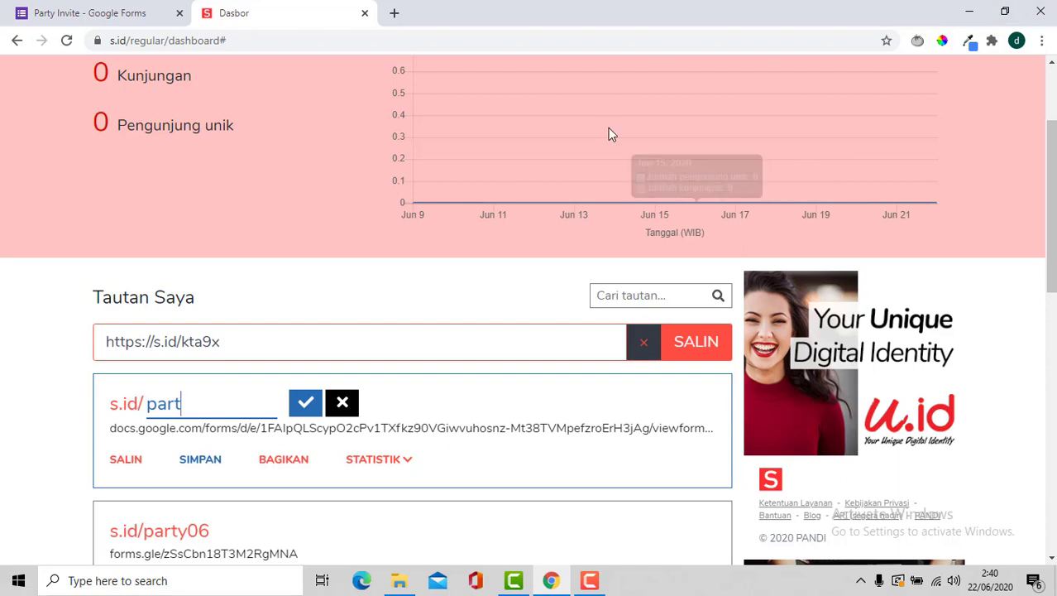
left_click(302, 406)
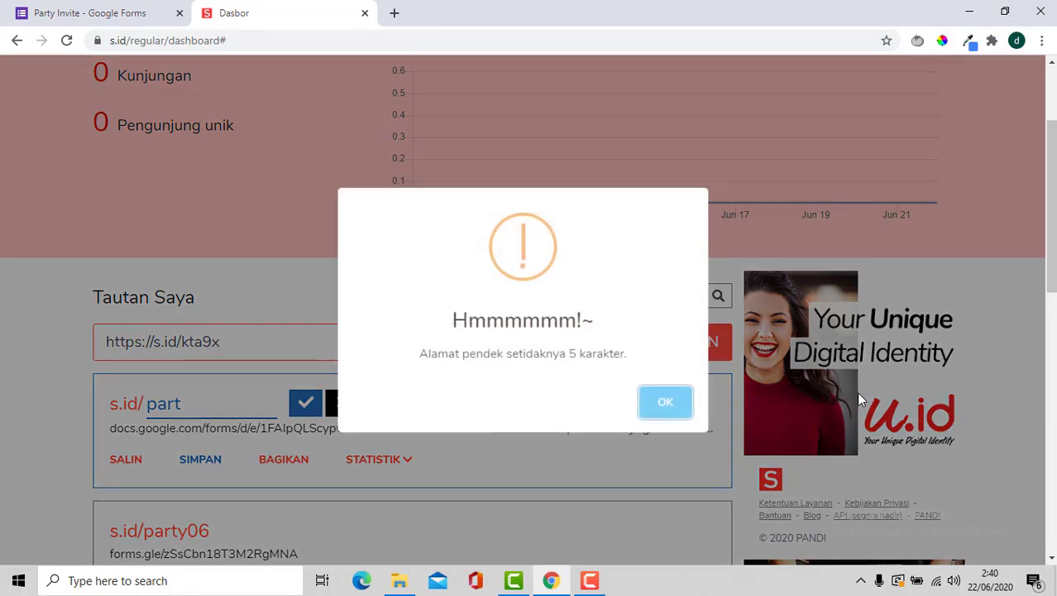
left_click(669, 403)
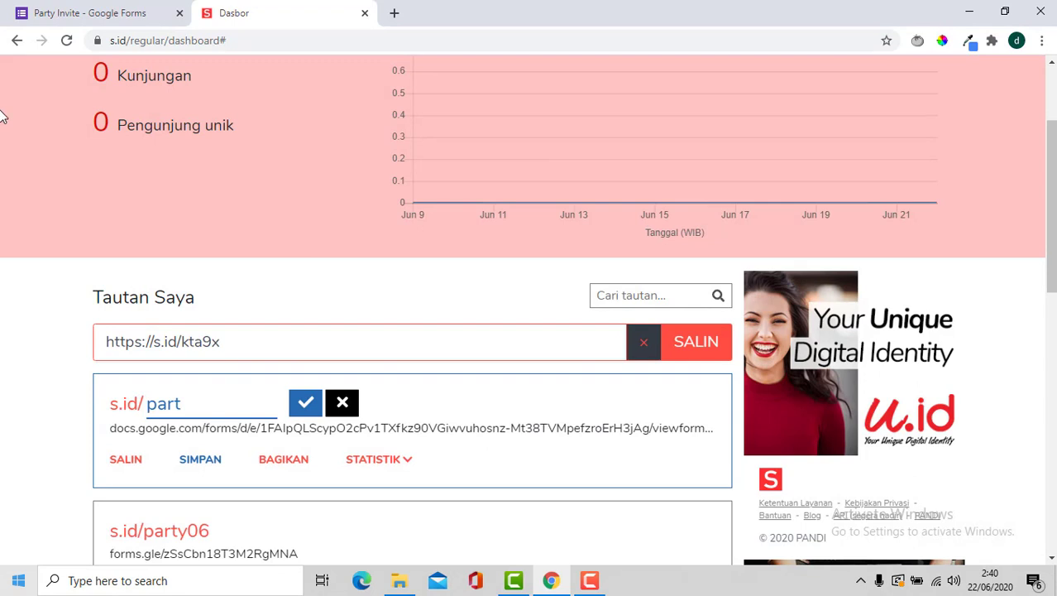
Extend the short link's ending to party and try to save it
type("y")
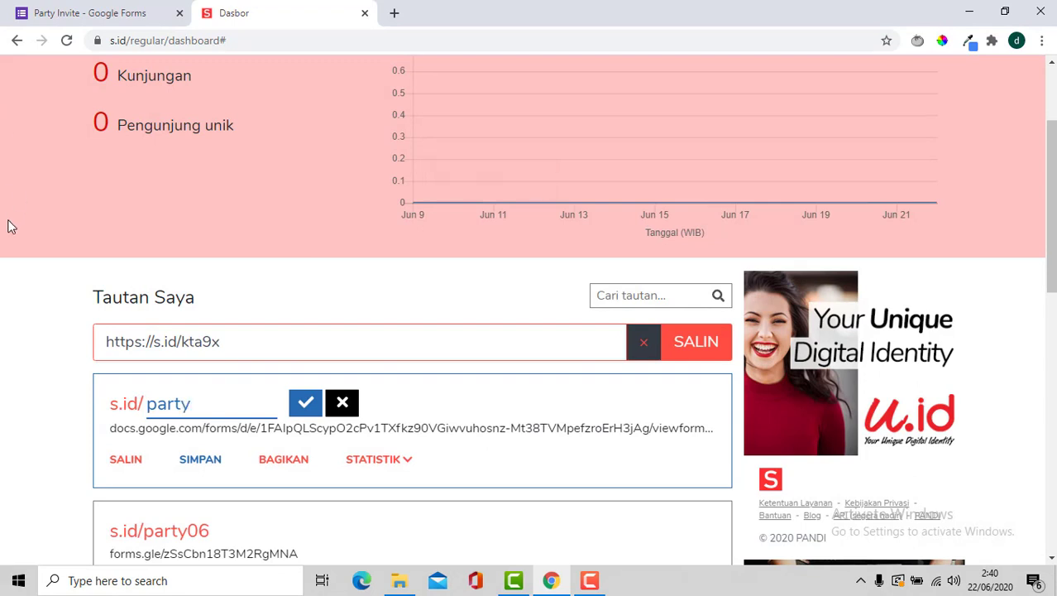
left_click(303, 412)
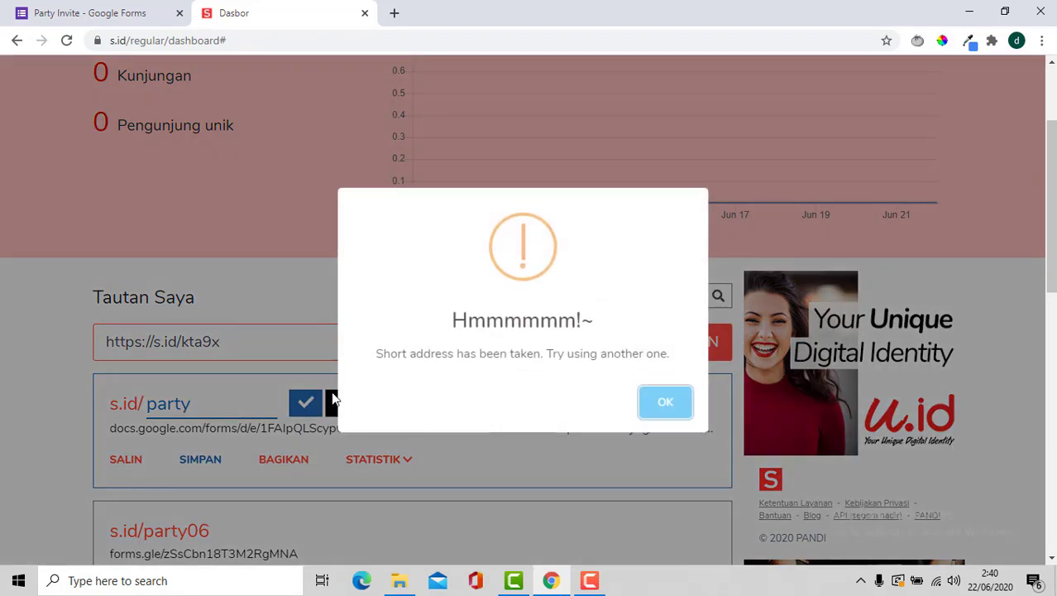
left_click(192, 402)
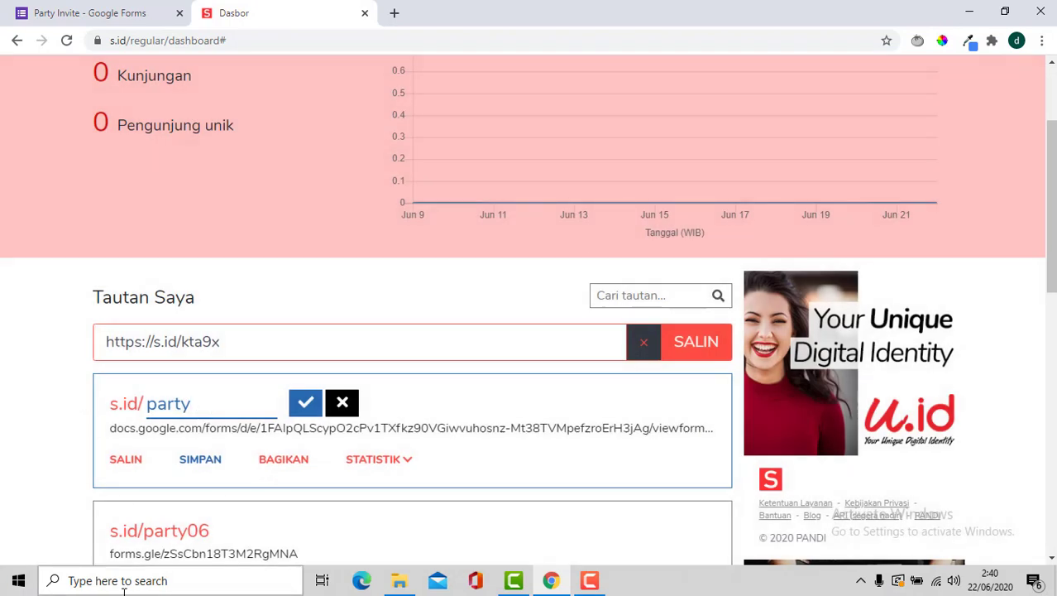
Add 08 to the ending and save the short link as s.id/party08
type("08")
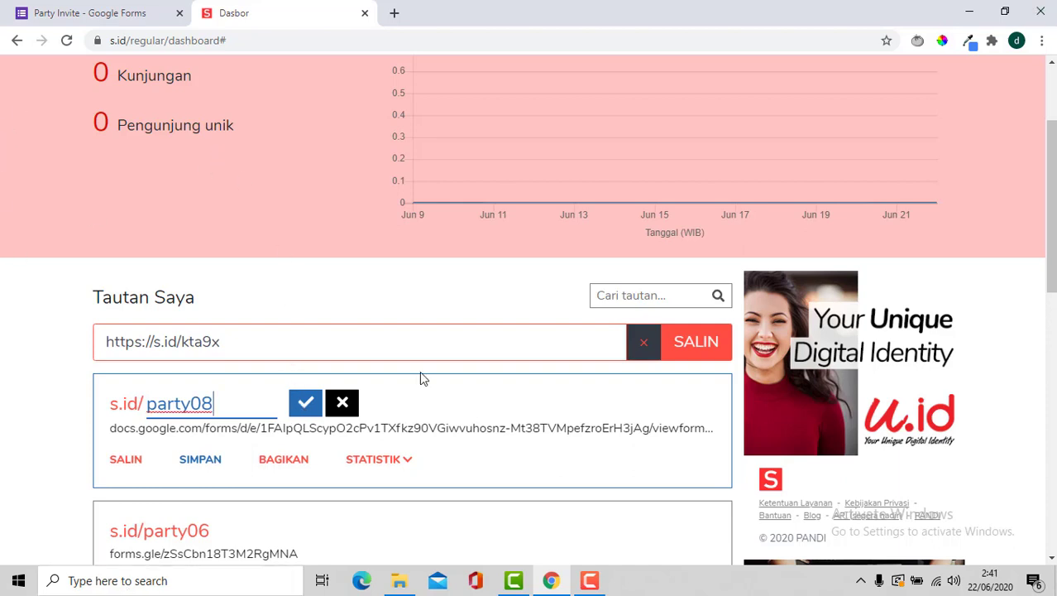
key("Return")
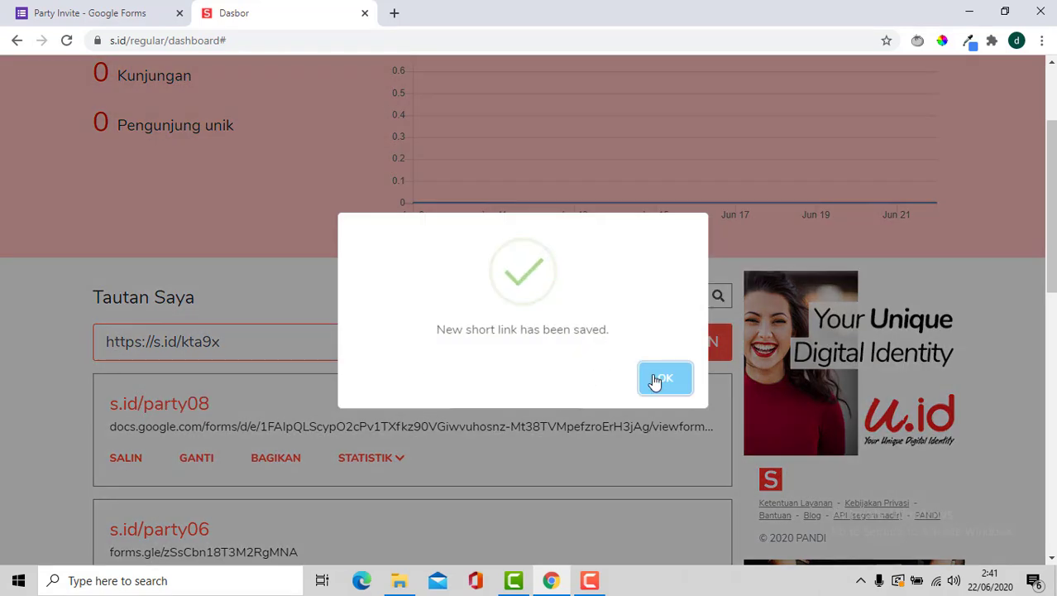
left_click(662, 375)
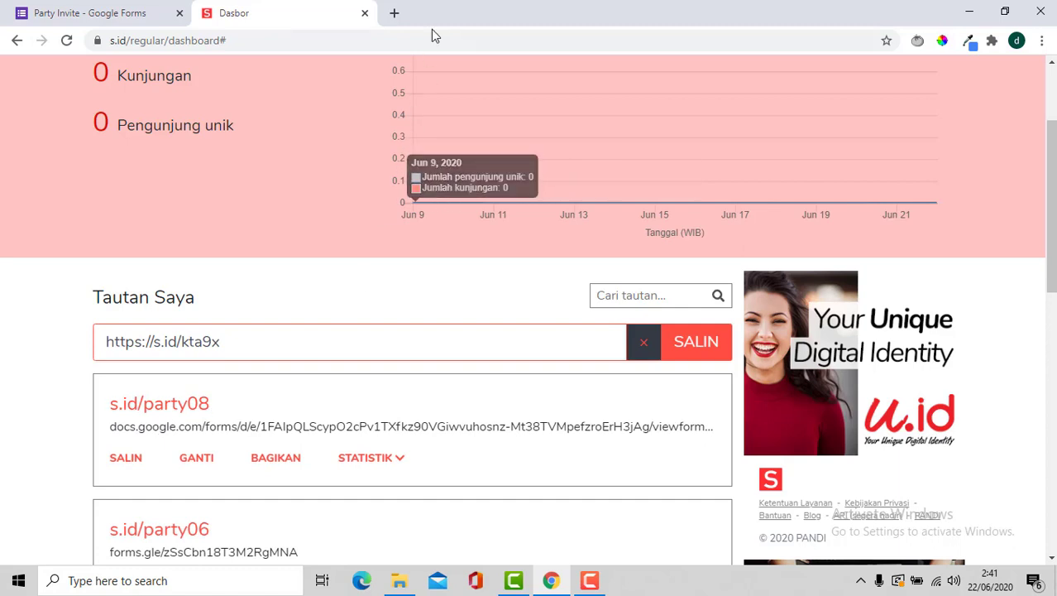
Test the custom short link by opening s.id/party08 in a new browser tab
left_click(394, 13)
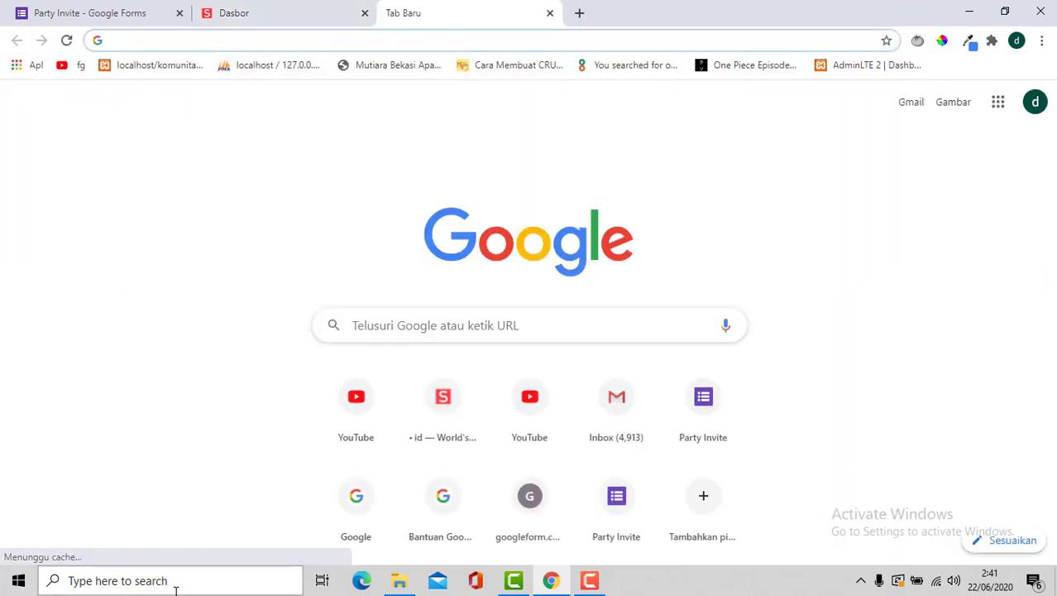
type("s.i")
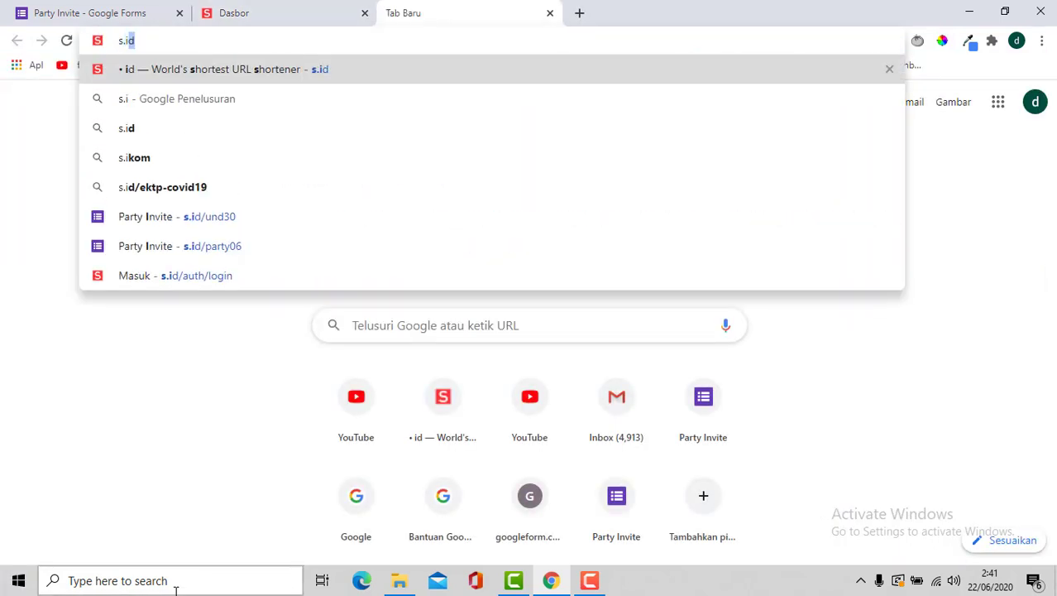
type("d/pa")
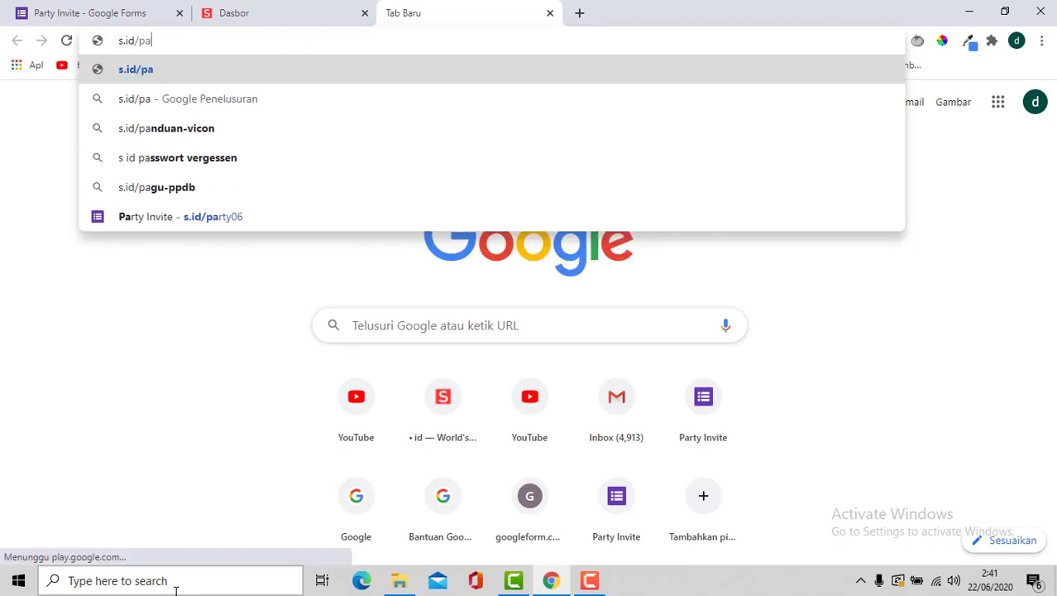
type("rty08")
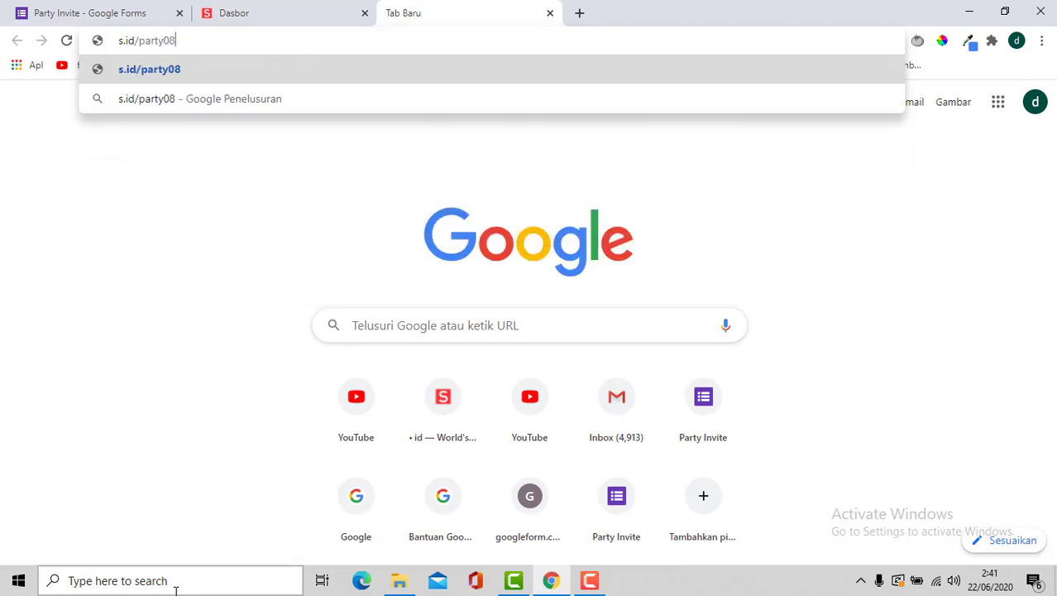
key("Return")
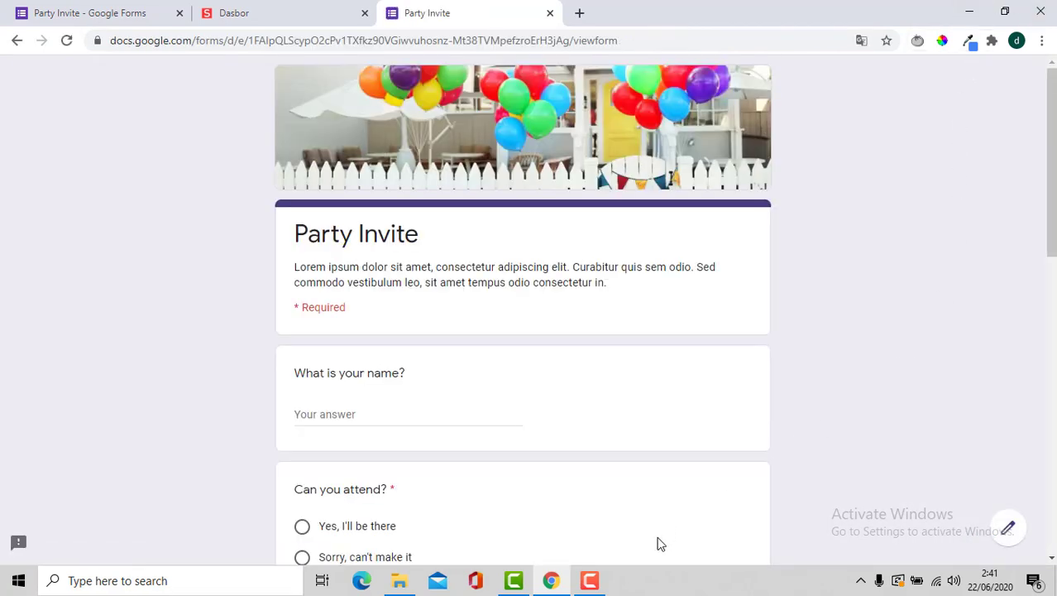
mouse_move(602, 589)
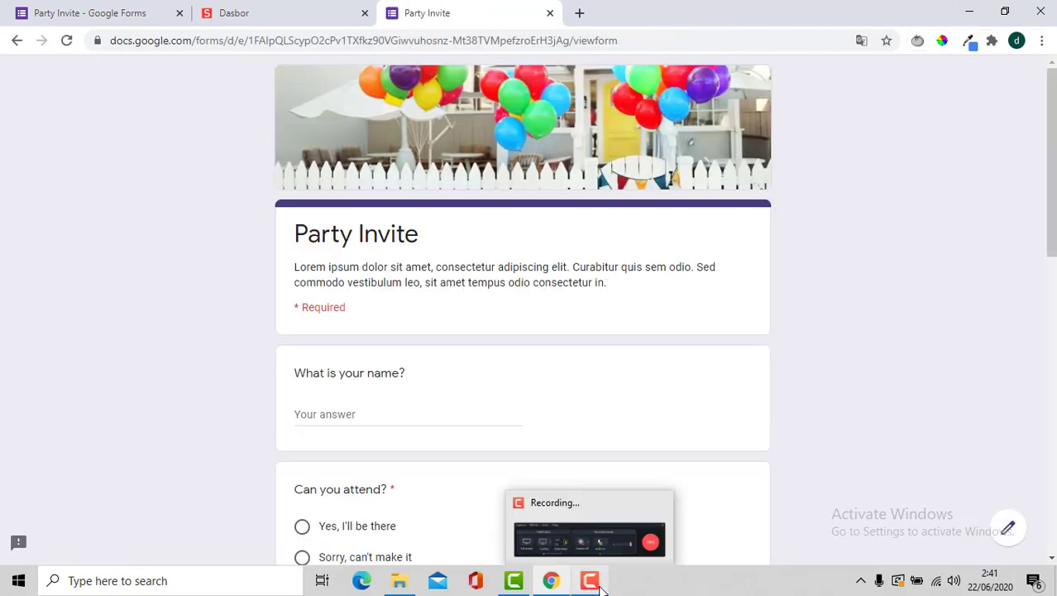